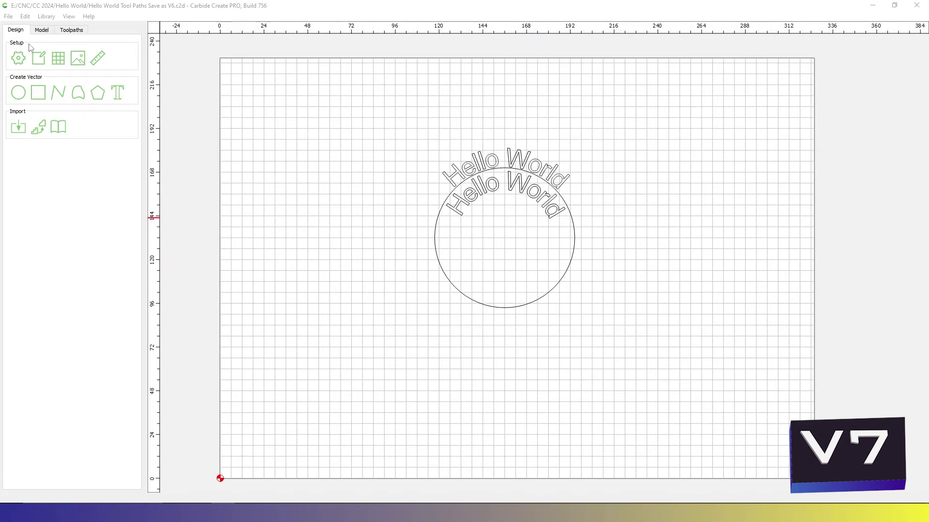
Save the design as Hello World.c2d, reusing the existing file name
click(8, 16)
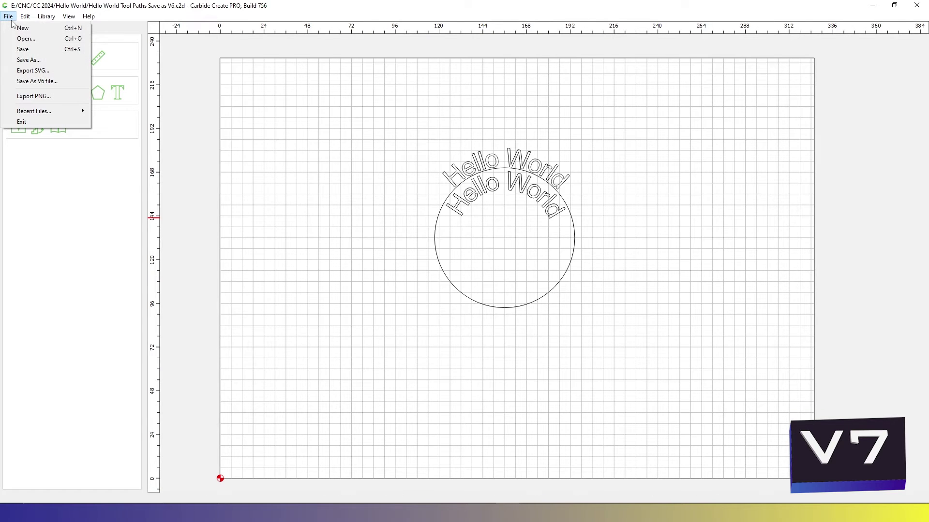
click(36, 57)
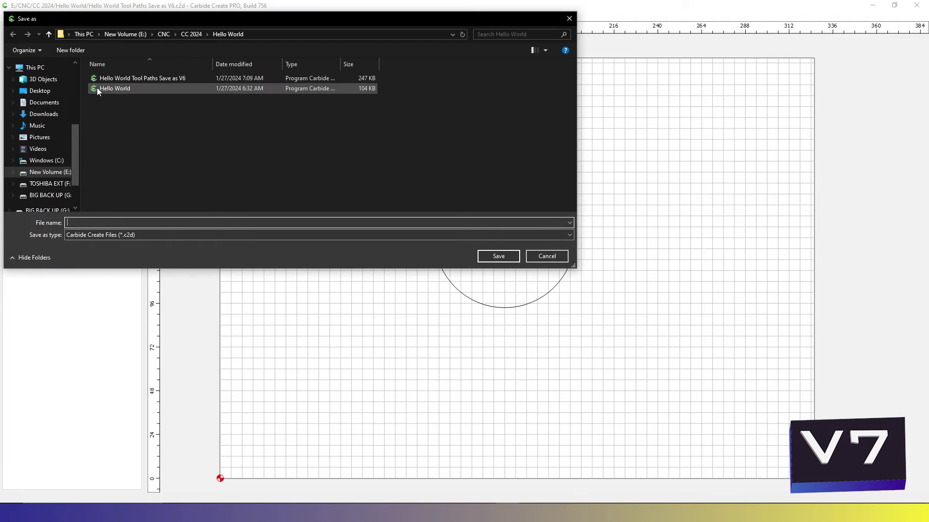
click(116, 89)
key(Return)
Save the three VCarve toolpaths inside the Hello World file
click(71, 30)
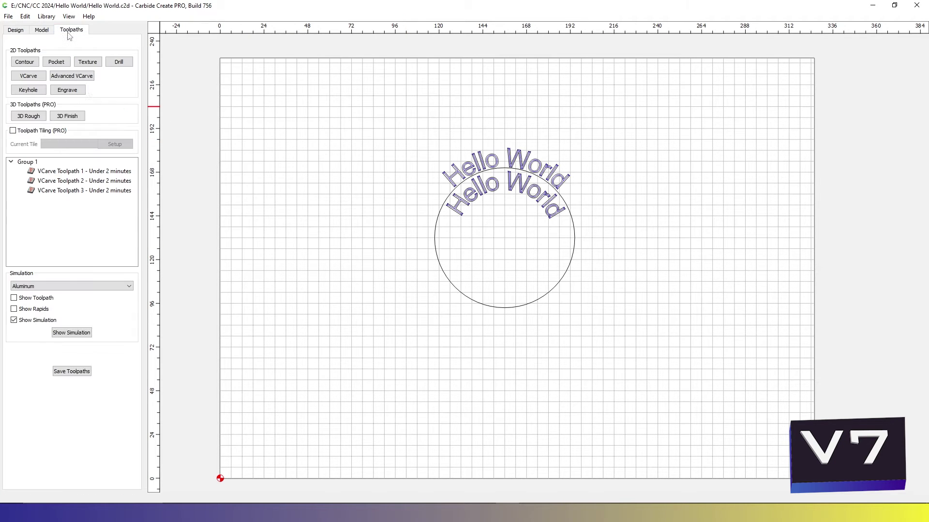
click(72, 372)
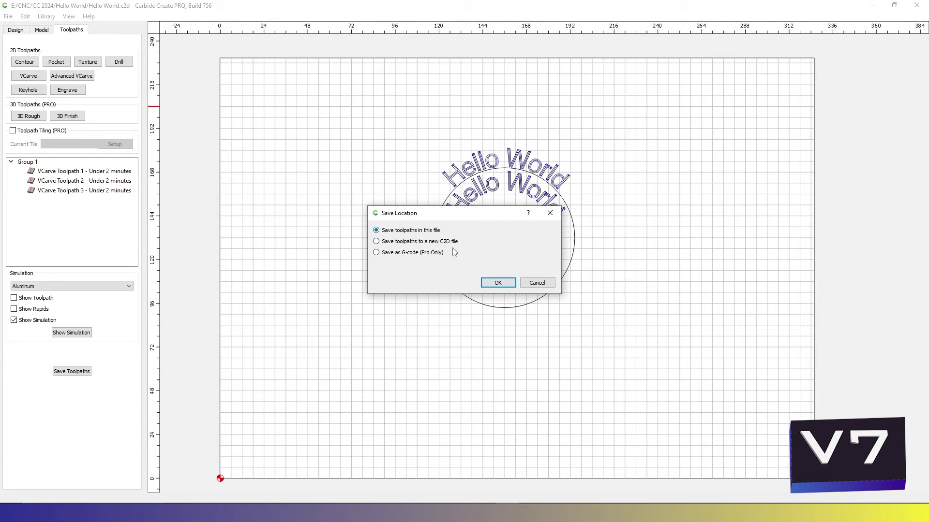
click(497, 282)
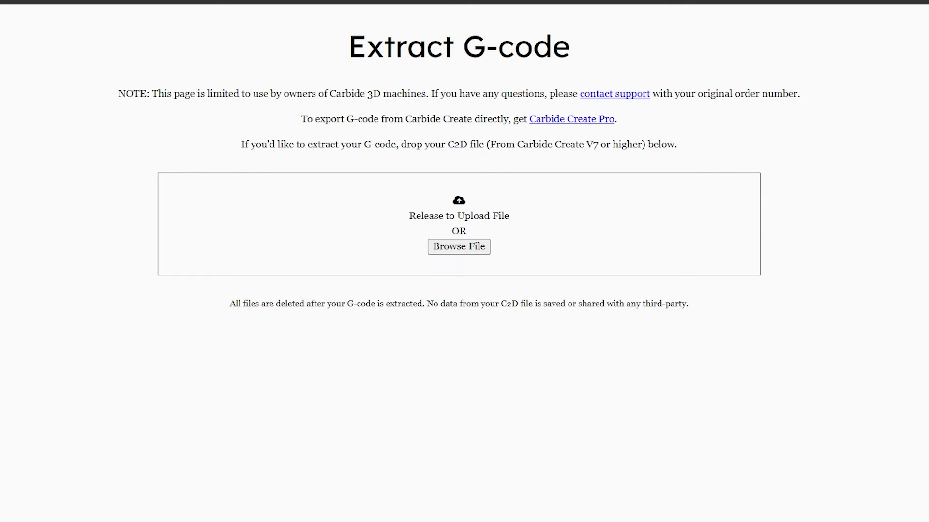
Drop Hello World.c2d onto the Extract G-code upload area and download the extracted G-code
drag(552, 334, 466, 249)
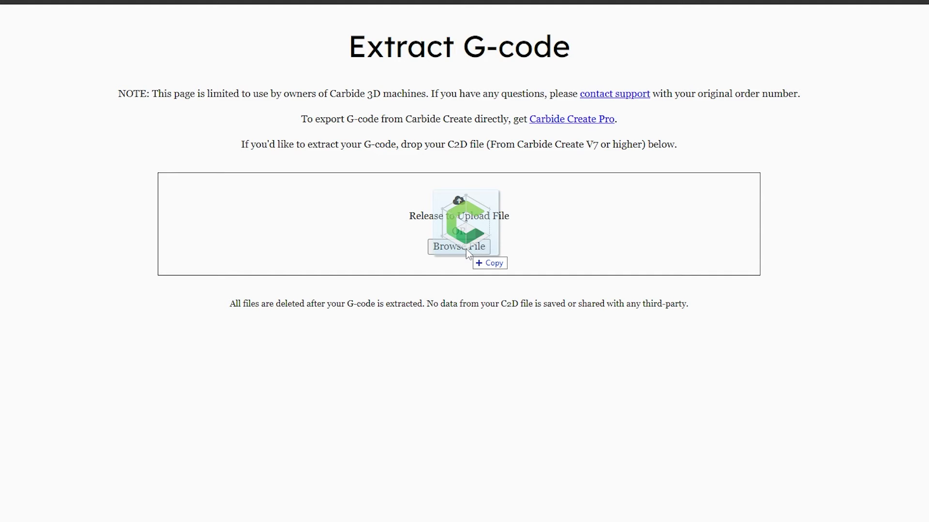
drag(465, 249, 466, 249)
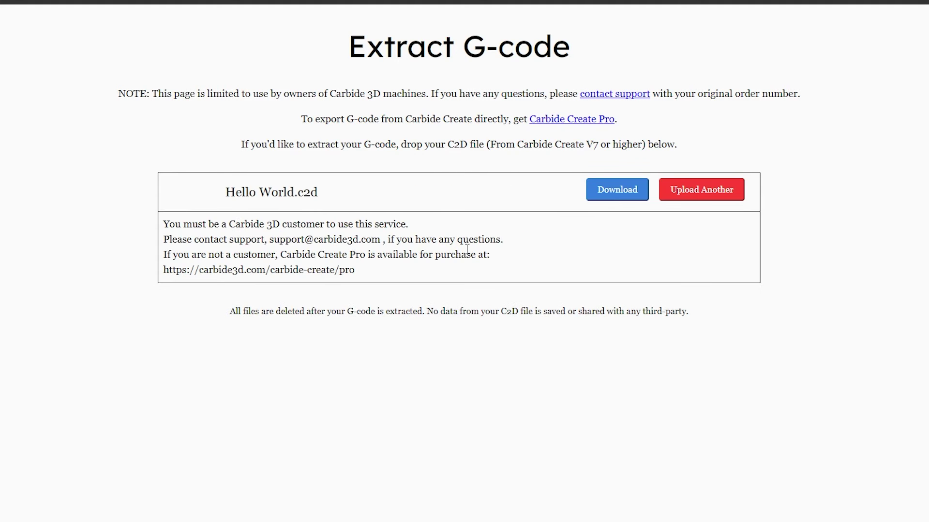
click(603, 191)
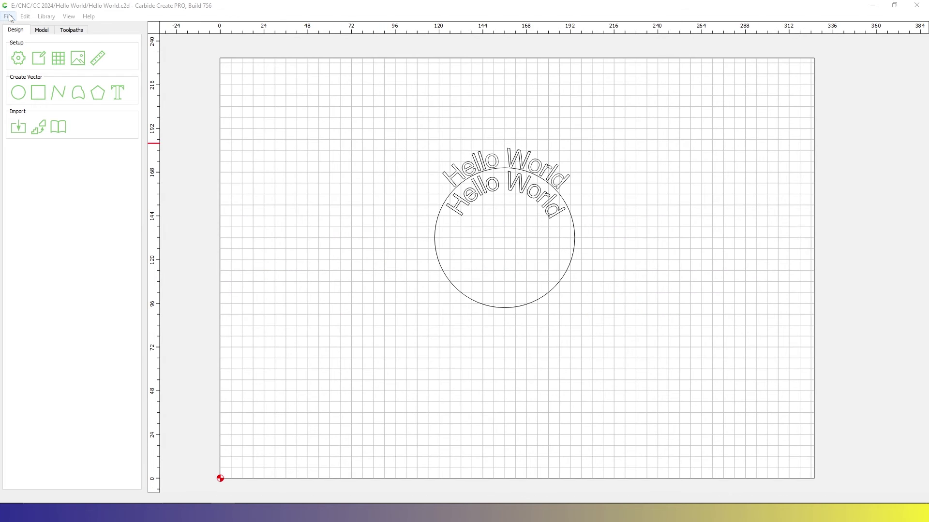
click(8, 16)
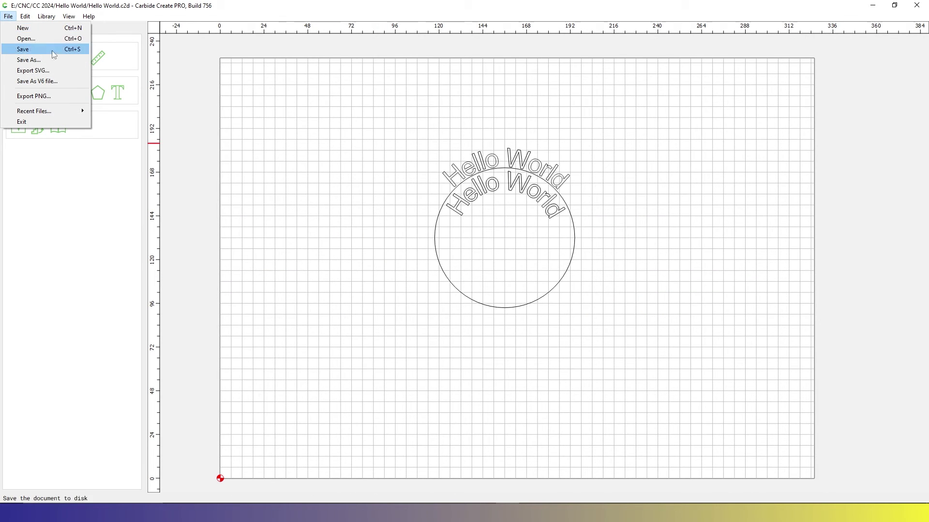
Save a V6-format copy over Hello World Tool Paths Save as V6, replacing the existing file
click(56, 82)
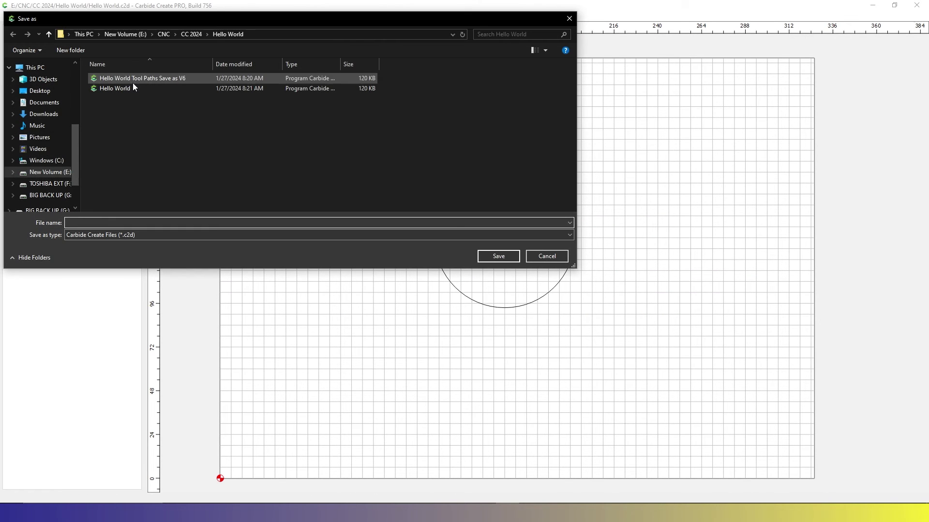
click(143, 78)
click(496, 257)
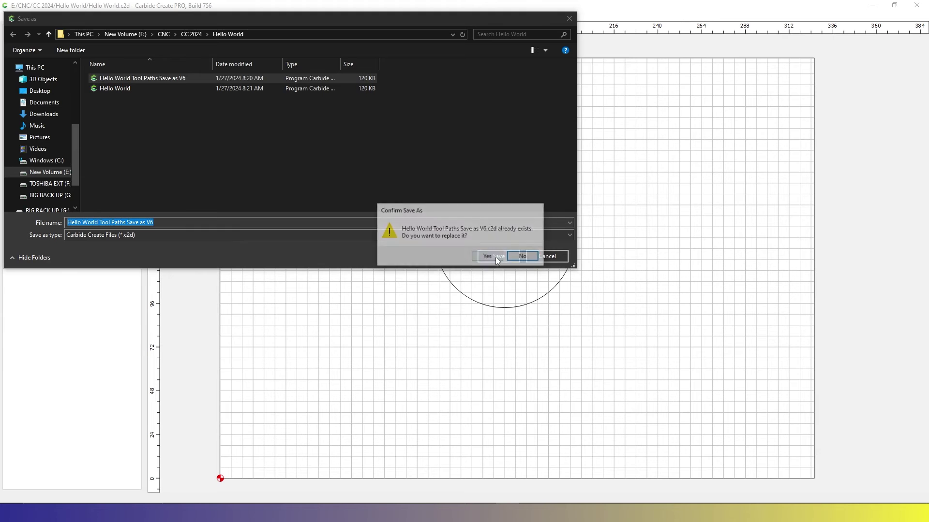
click(487, 257)
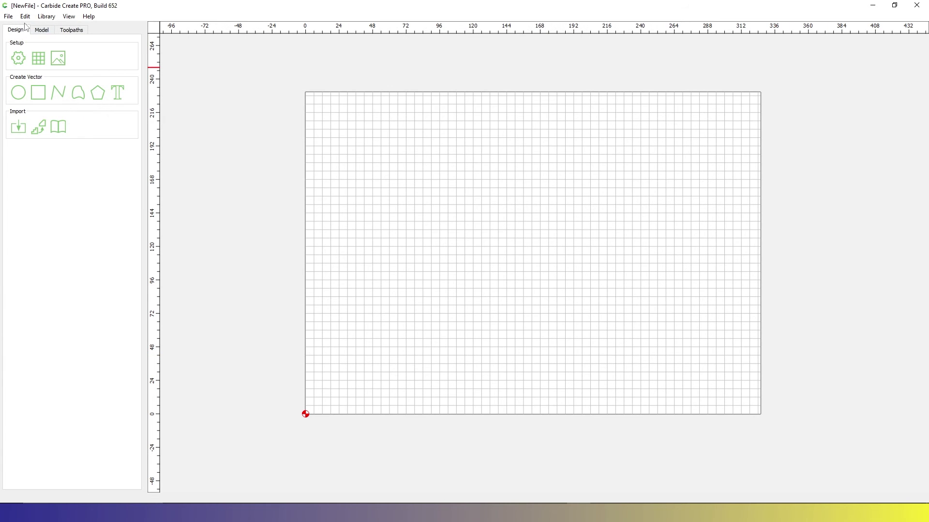
Open Hello World Tool Paths Save as V6.c2d in the older Carbide Create version
click(8, 16)
click(34, 41)
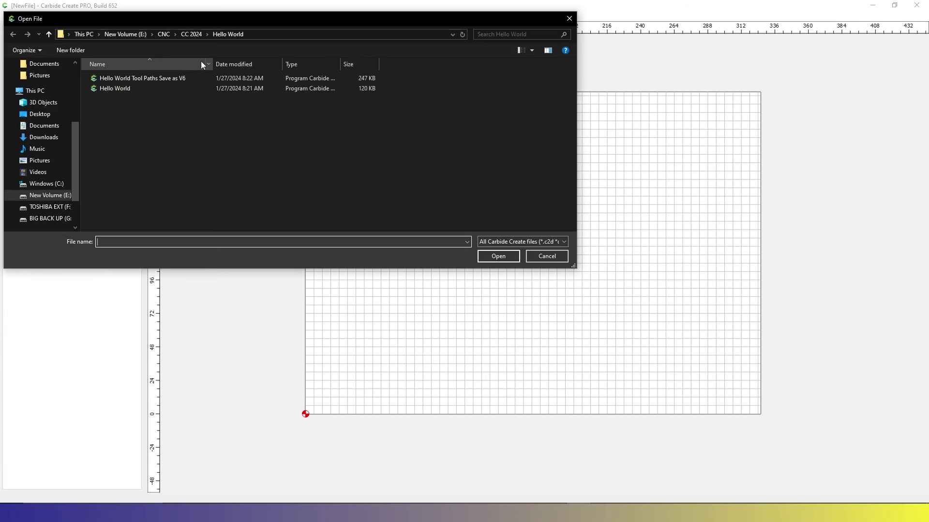
click(169, 78)
click(497, 258)
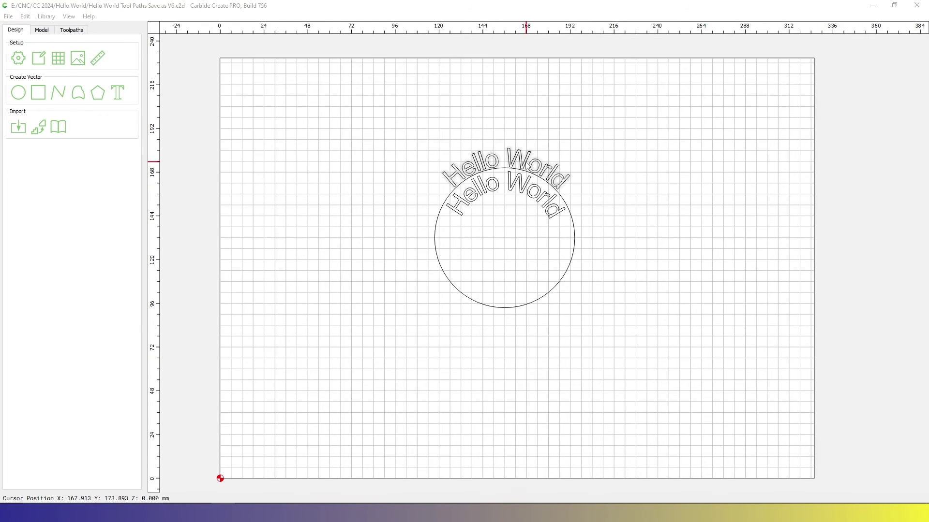
Select the inner and outer Hello World texts and open the outer arched text for editing
click(528, 166)
click(519, 183)
click(543, 205)
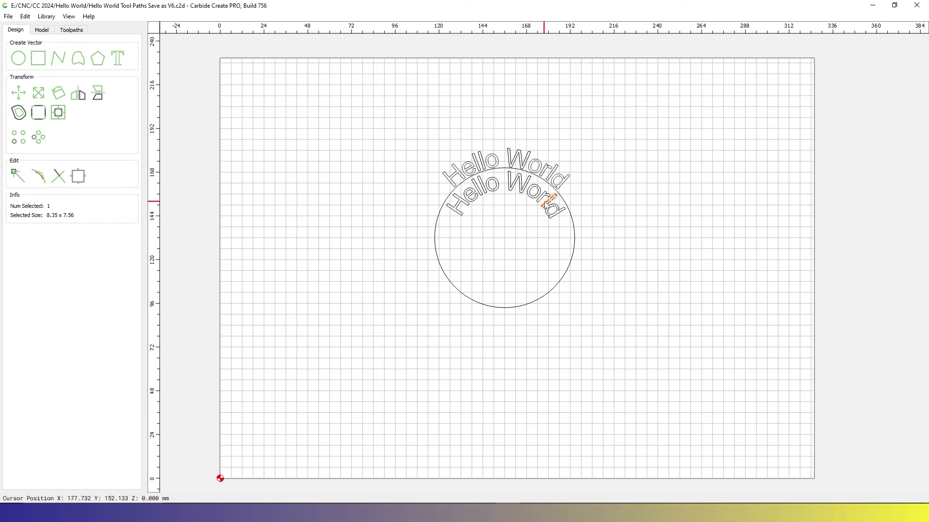
click(505, 157)
double_click(505, 157)
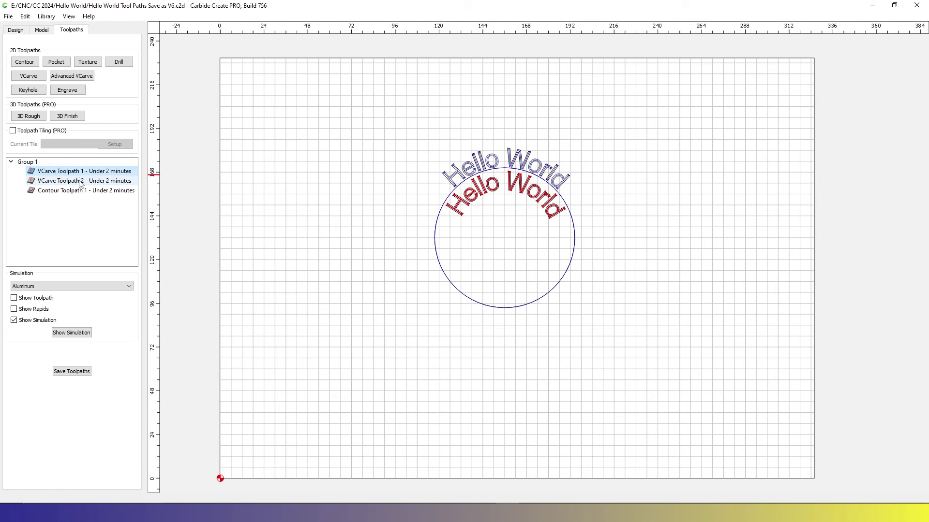
Pick Contour Toolpath 1 and preview the simulated cut in aluminium
click(80, 192)
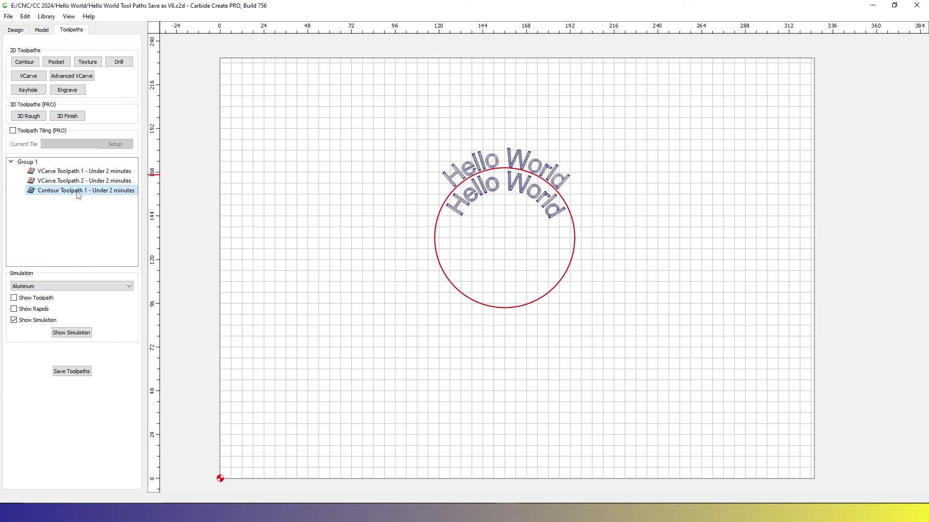
click(78, 336)
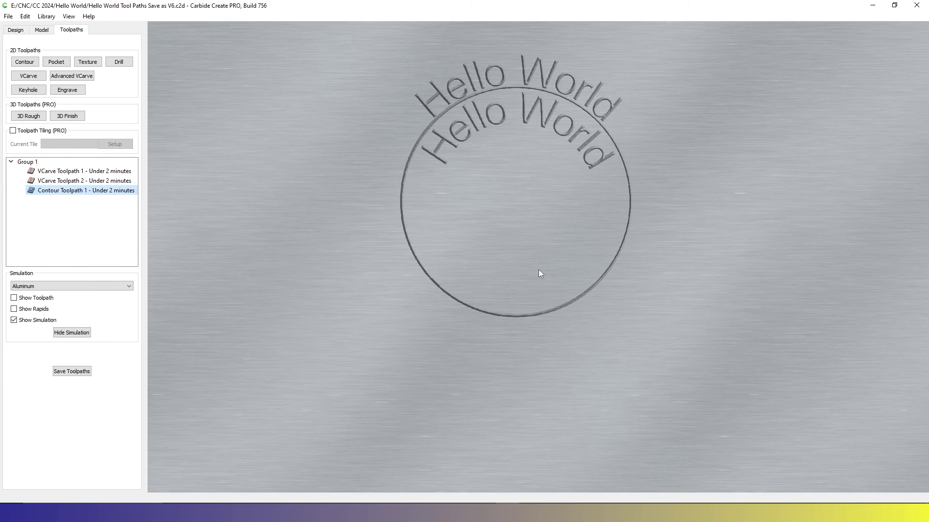
scroll(537, 271, down, 5)
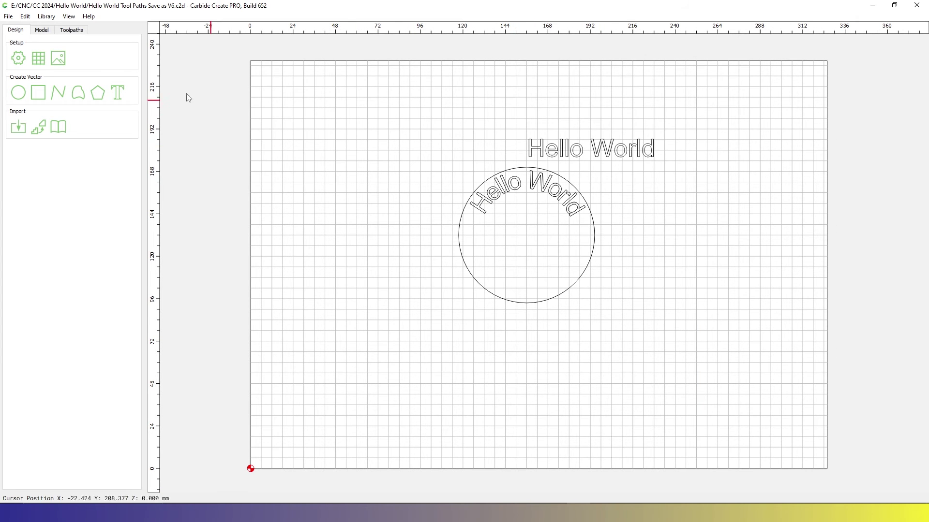
Step through the imported VCarve toolpaths, then change VCarve Toolpath 1's Max Depth value
click(68, 30)
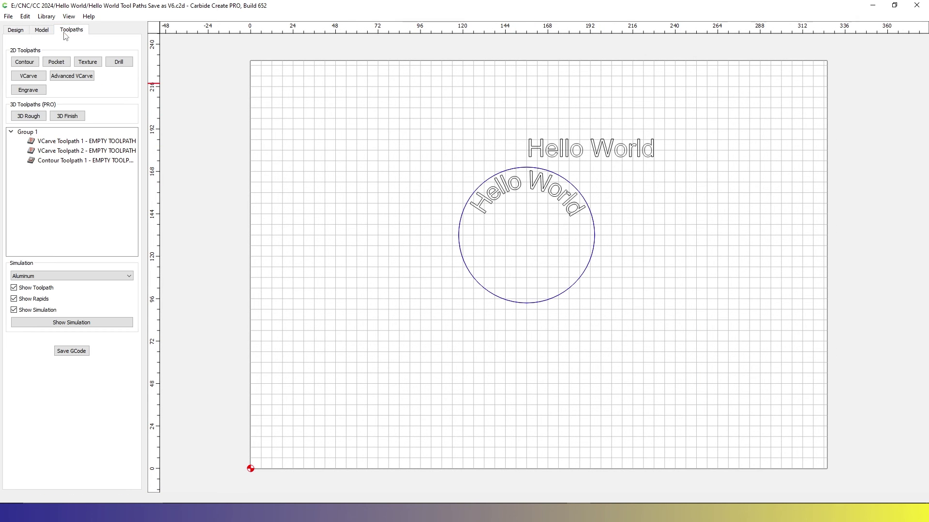
click(82, 141)
key(Down)
key(Down)
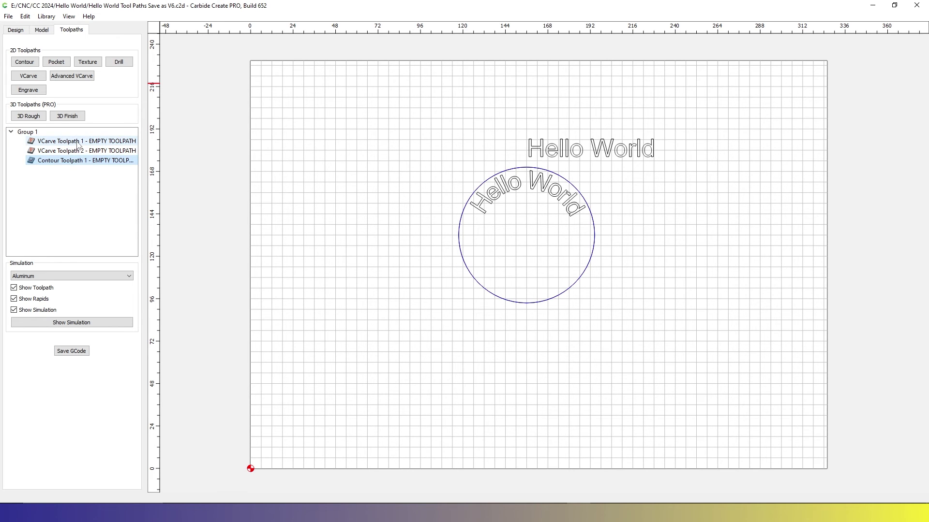
double_click(77, 141)
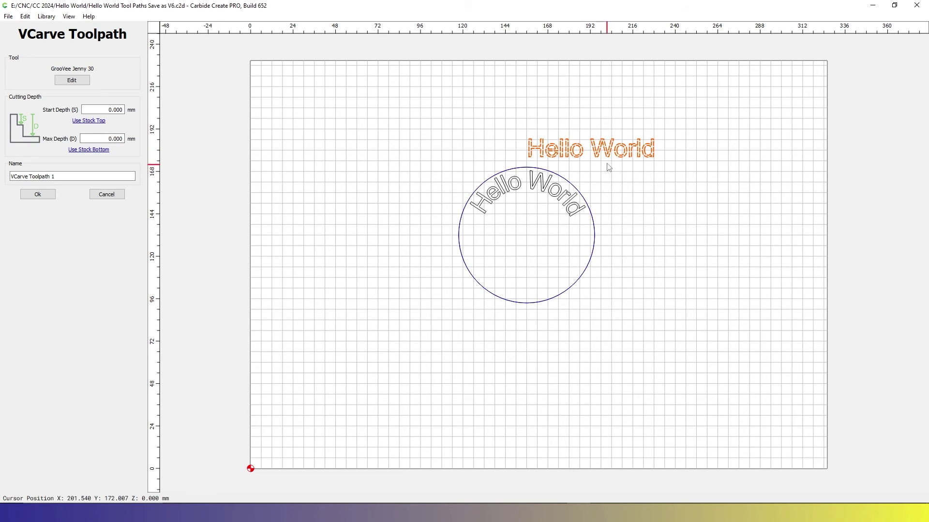
double_click(114, 139)
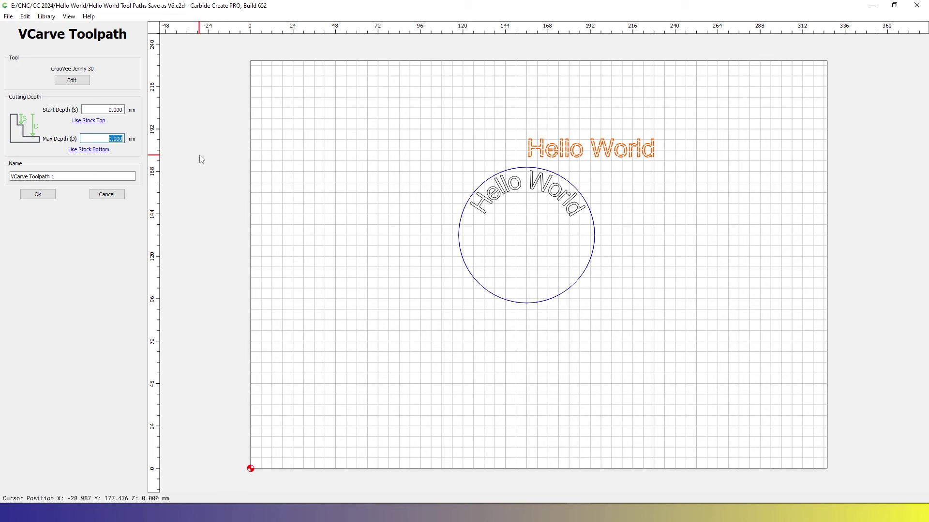
click(38, 194)
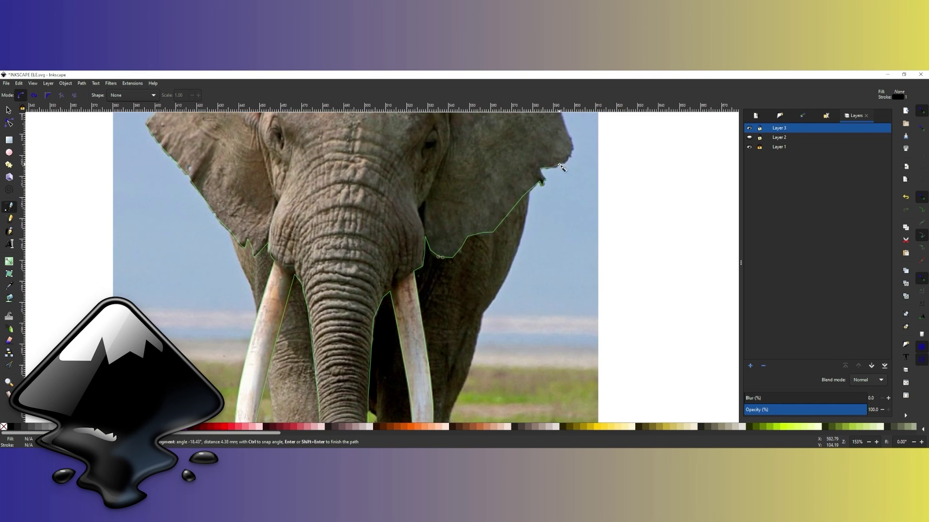
Select the power-stroke arc above the elephant's tusks
scroll(346, 135, up, 3)
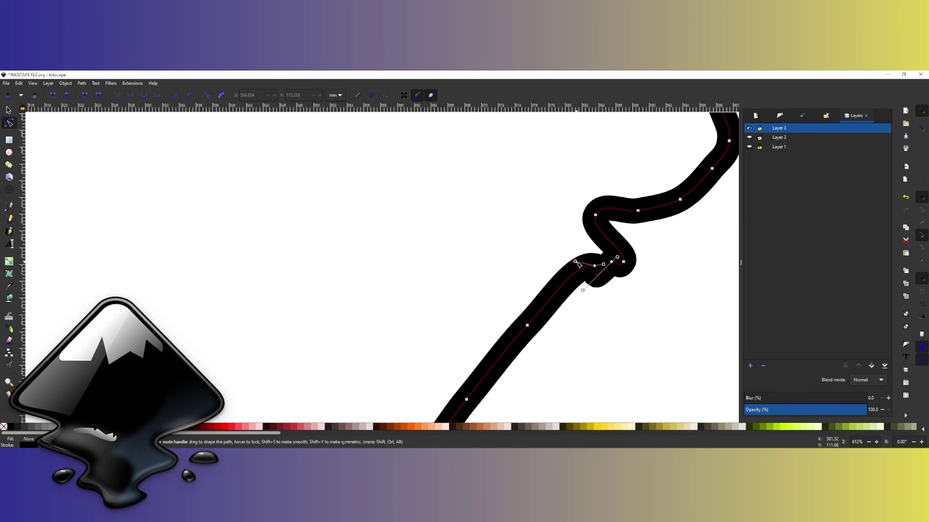
ctrl+scroll(579, 265, down, 3)
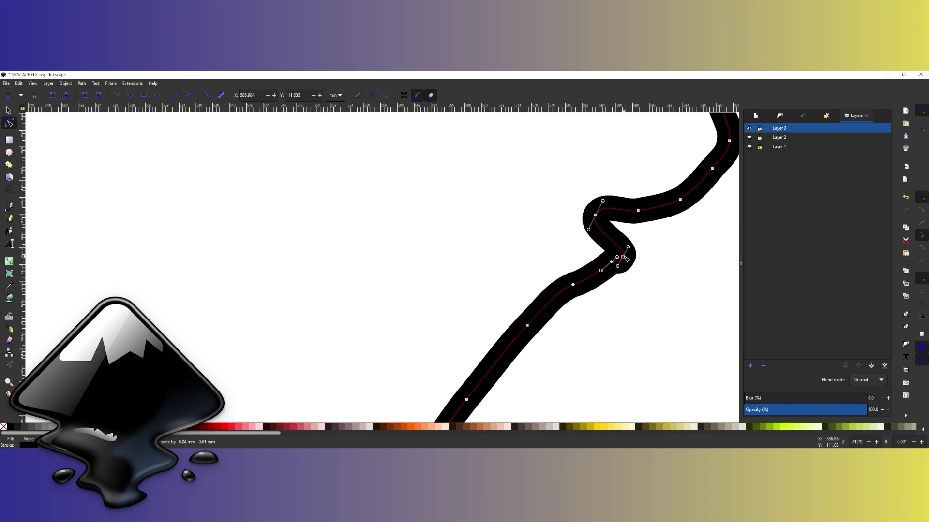
ctrl+scroll(617, 311, down, 5)
scroll(495, 257, down, 2)
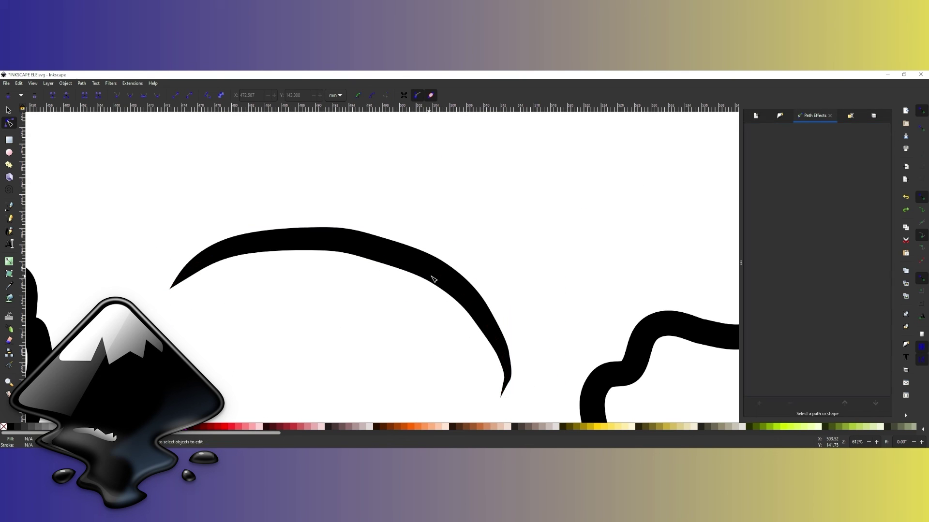
drag(252, 203, 412, 294)
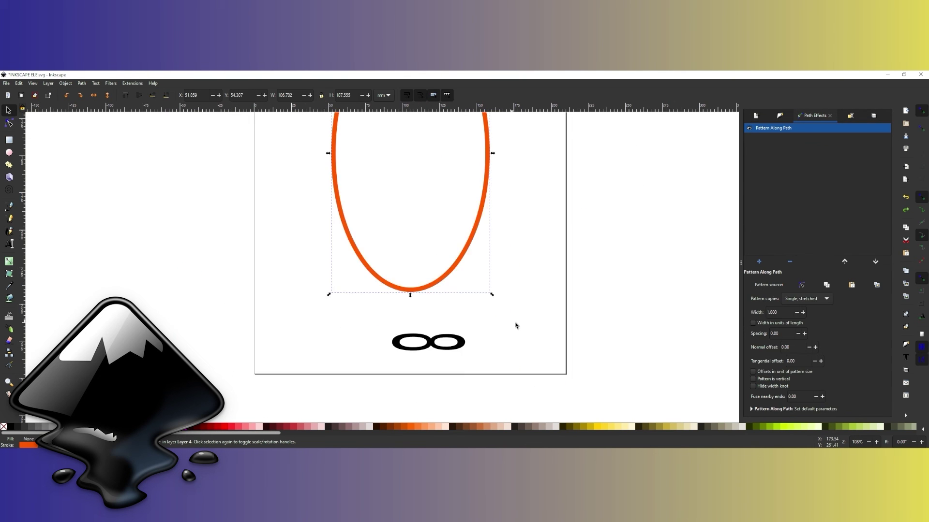
Set Pattern Along Path to repeated, stretched, with the copied shape as a vertical pattern and spacing 5.80
scroll(515, 325, up, 3)
click(806, 299)
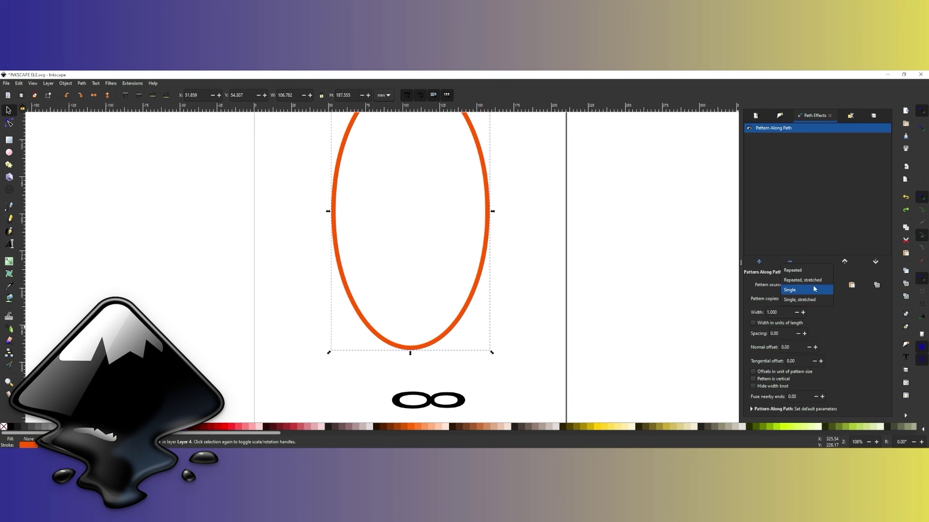
click(805, 291)
click(877, 286)
ctrl+scroll(469, 324, down, 1)
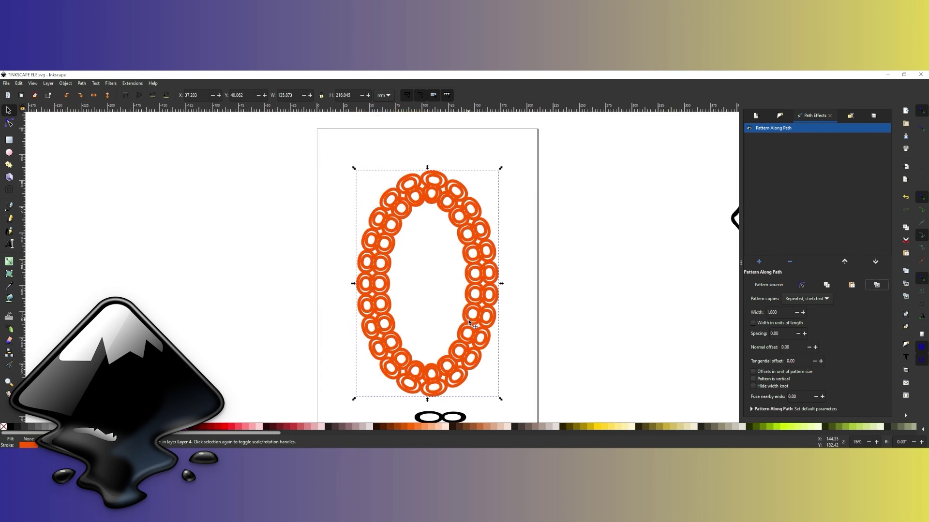
click(752, 379)
click(805, 334)
click(804, 334)
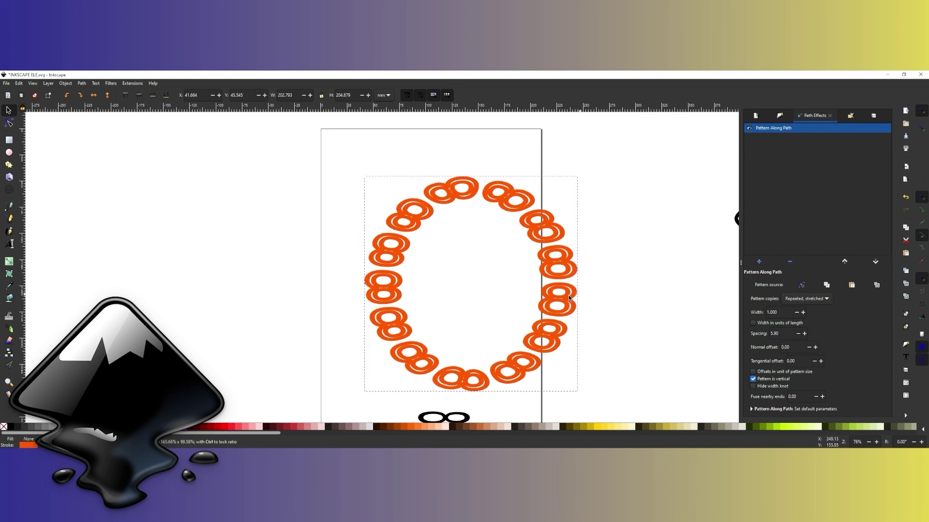
Set the stroke width to 1 mm in Fill and Stroke and check the stroke colour
key(ctrl+shift+f)
text(1)
scroll(485, 296, down, 2)
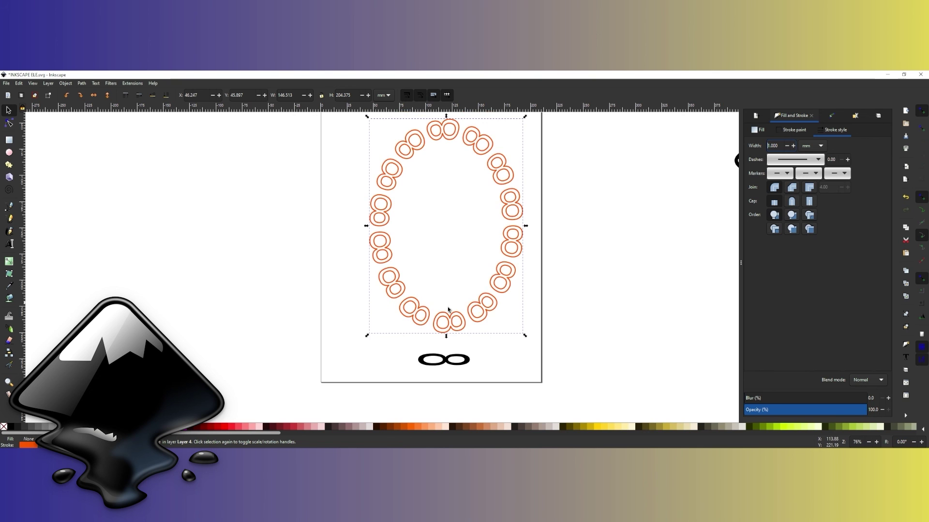
scroll(485, 297, up, 1)
click(793, 129)
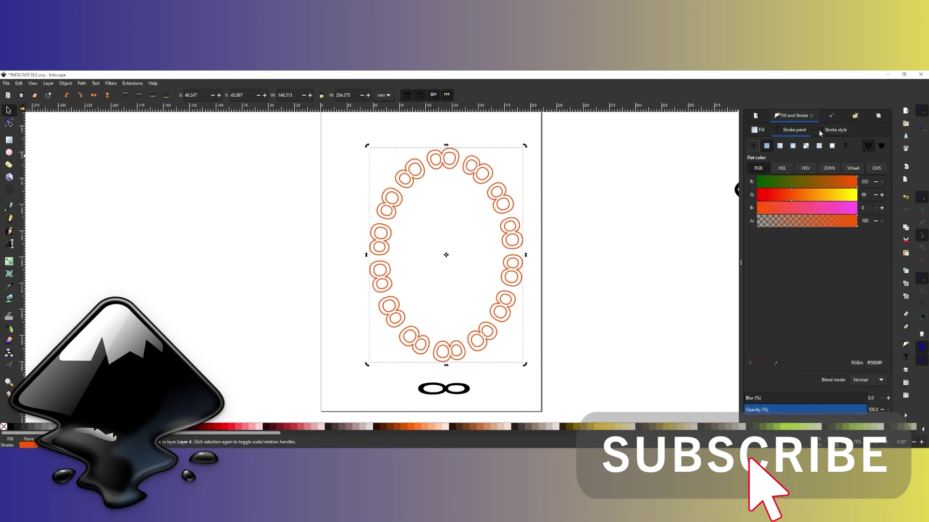
click(831, 115)
Set the pattern width to 0.380
triple_click(779, 312)
text(0.38)
key(Return)
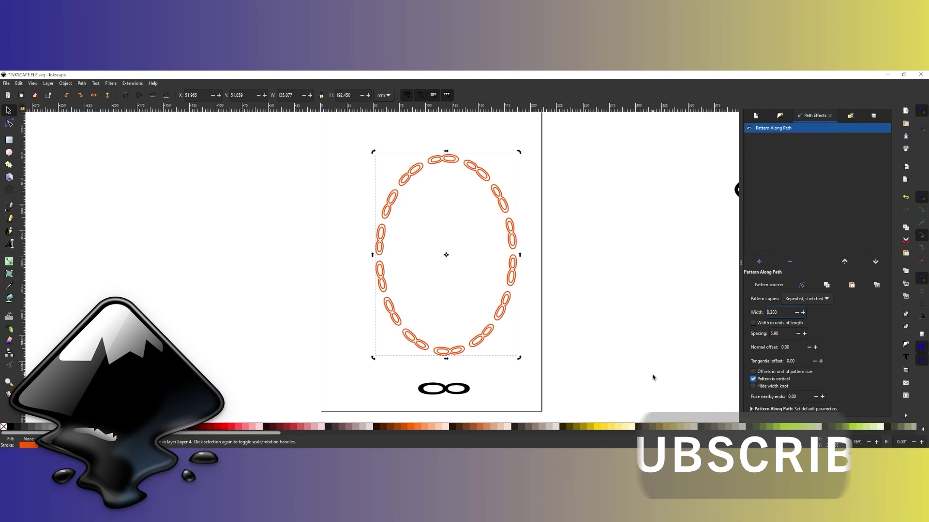